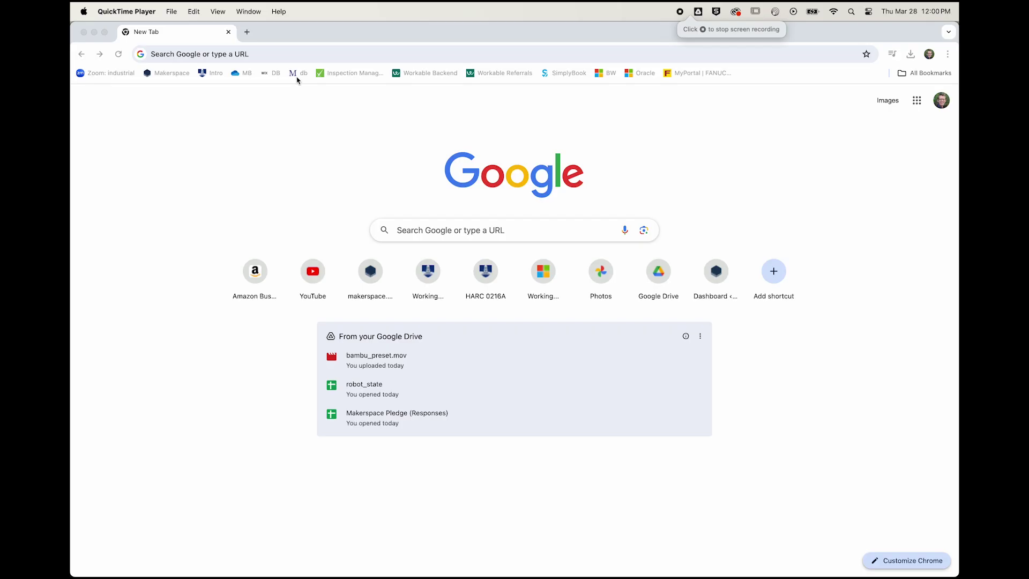
Step: Visit tinkercad.com, then the Autodesk Fusion page at autodesk.com/f
click(271, 54)
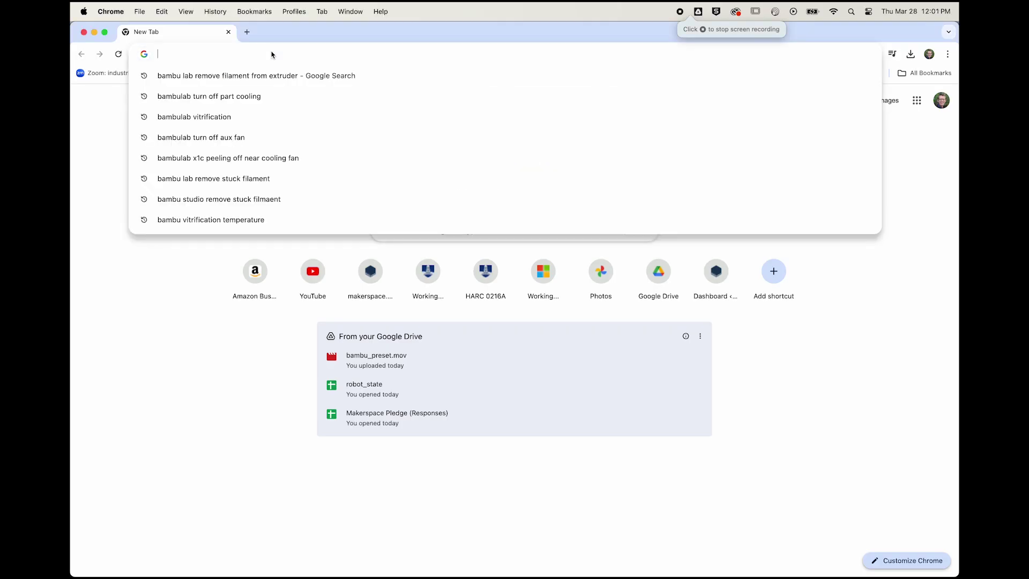
text(tinkercad)
key(Return)
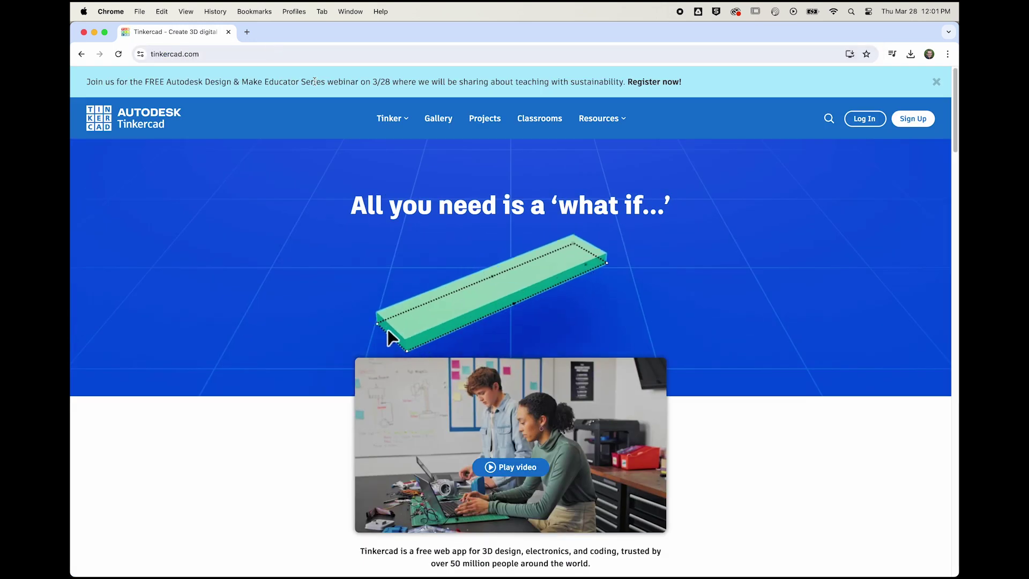
click(231, 58)
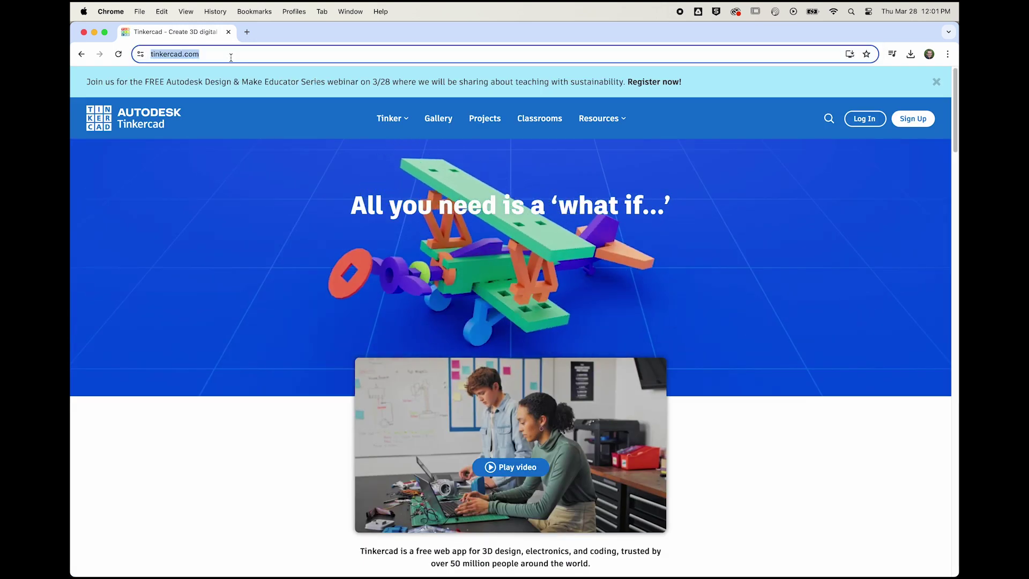
text(autodesk.com/f)
key(Return)
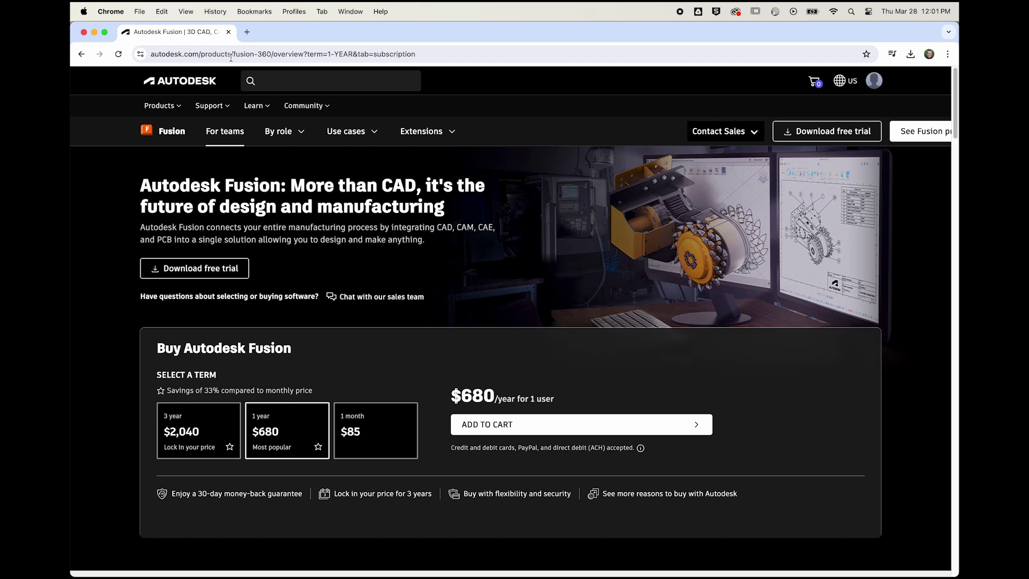
Step: Browse blender.org's Modeling, Sculpt and UV features, then enter tinkercad.com in a new tab
click(231, 57)
text(blender.org)
key(Return)
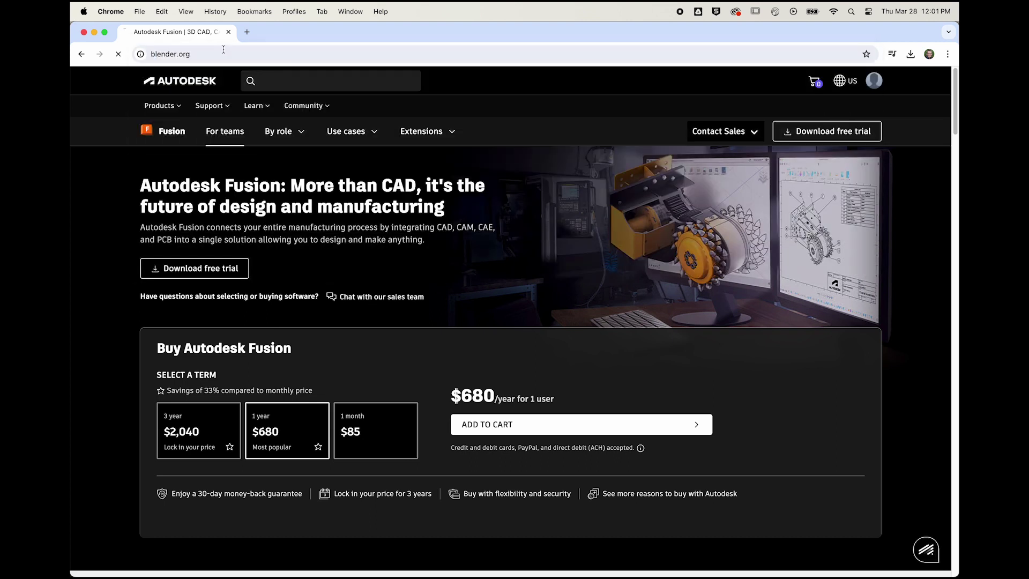
scroll(181, 163, down, 20)
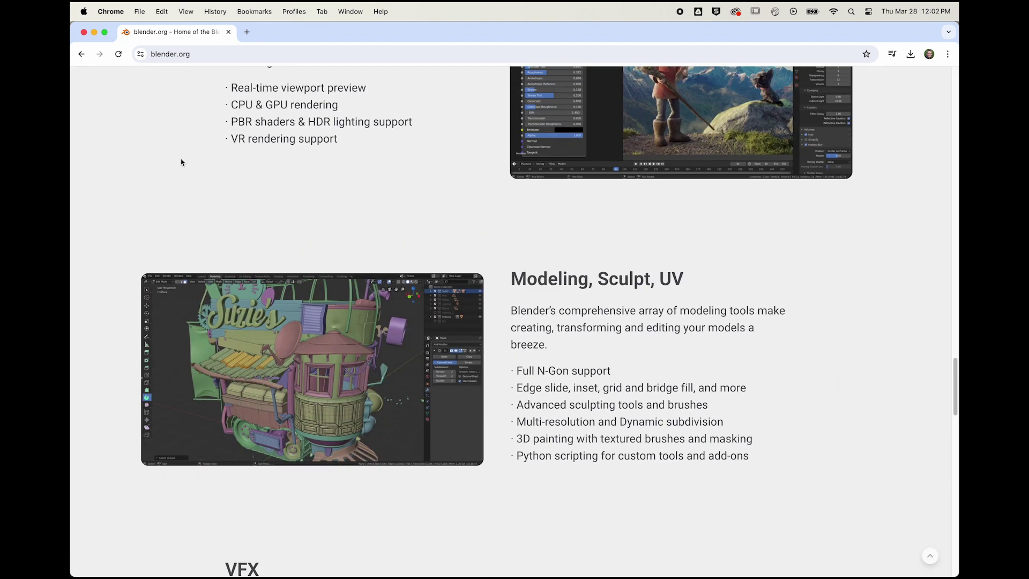
scroll(181, 162, down, 2)
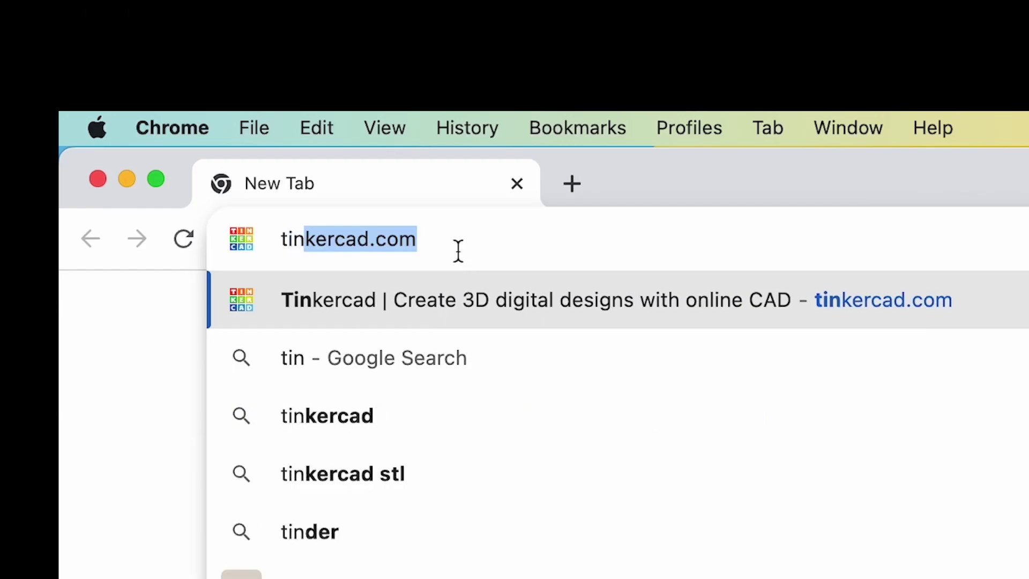
text(kercad.com)
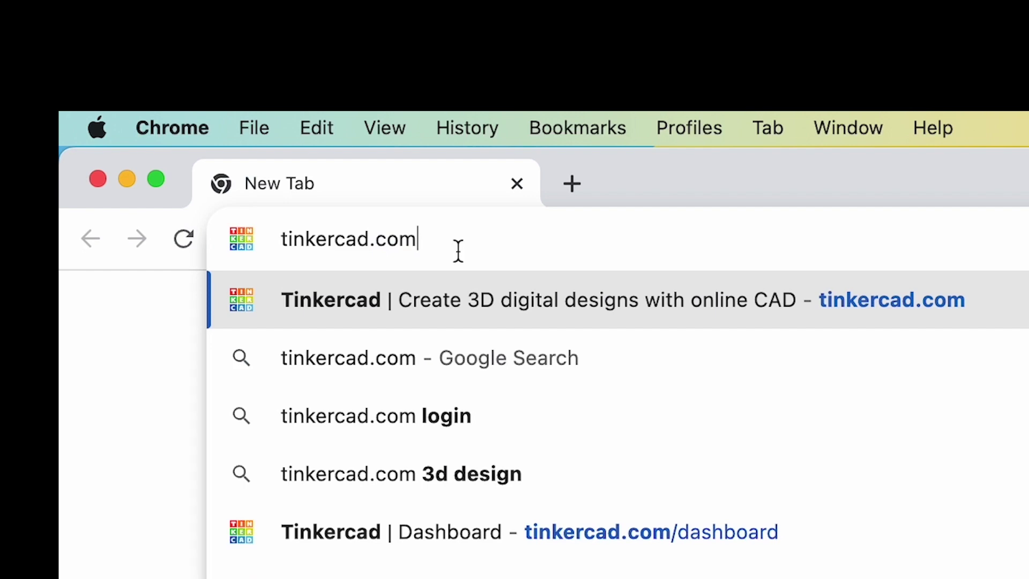
Step: Load tinkercad.com and begin a personal email sign-up, starting with the birth month field
key(Return)
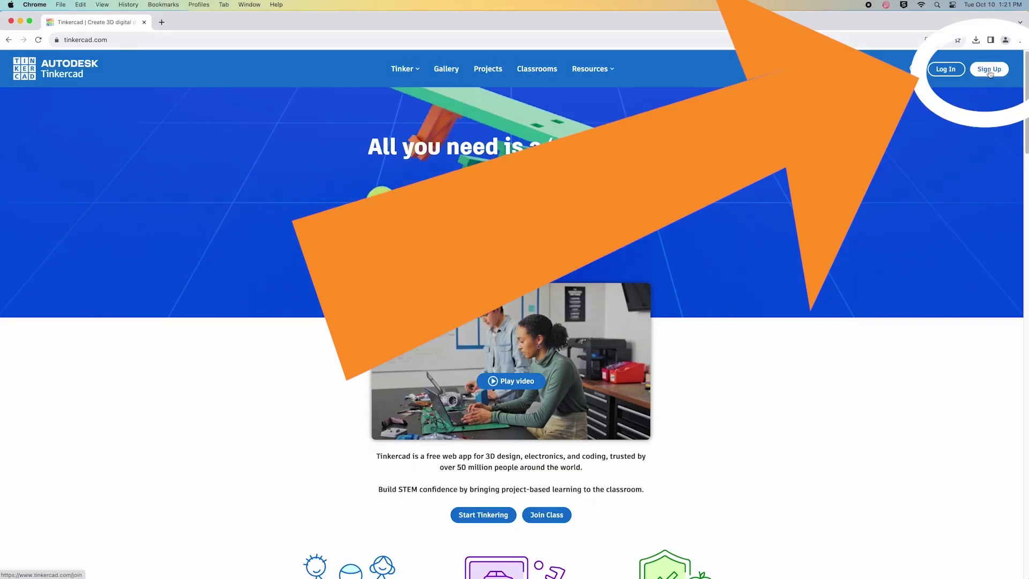
click(989, 69)
click(521, 274)
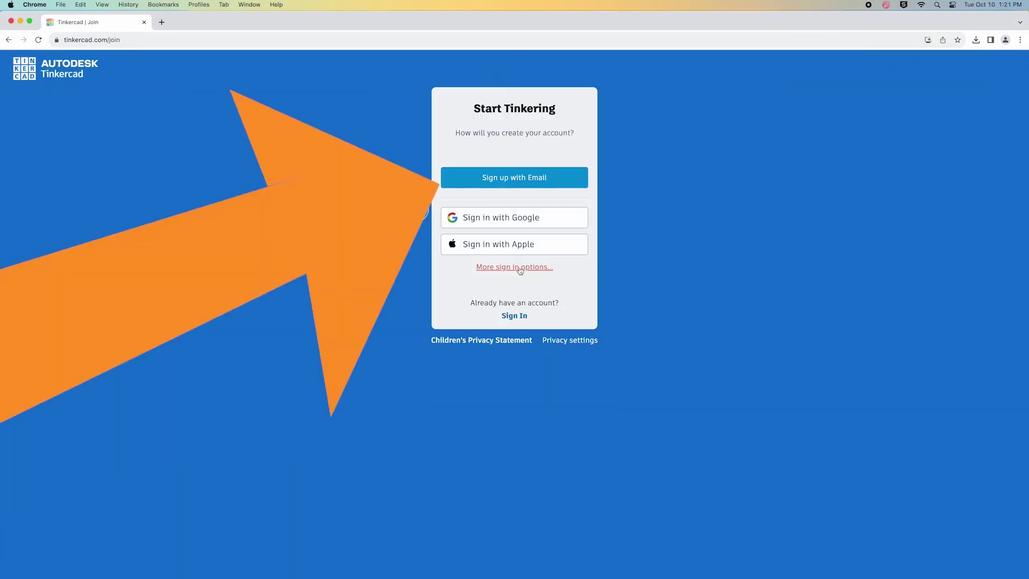
click(504, 178)
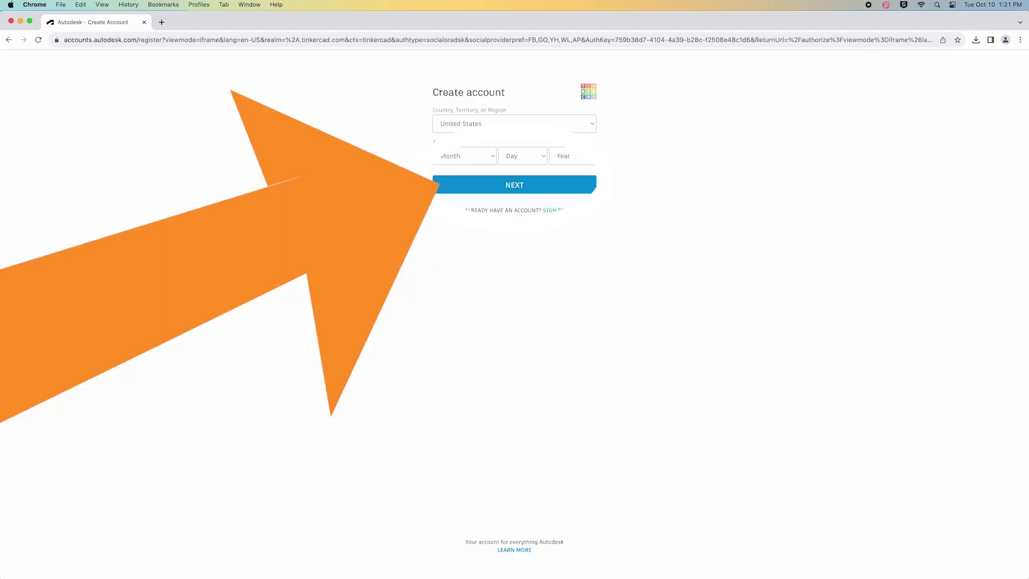
click(488, 159)
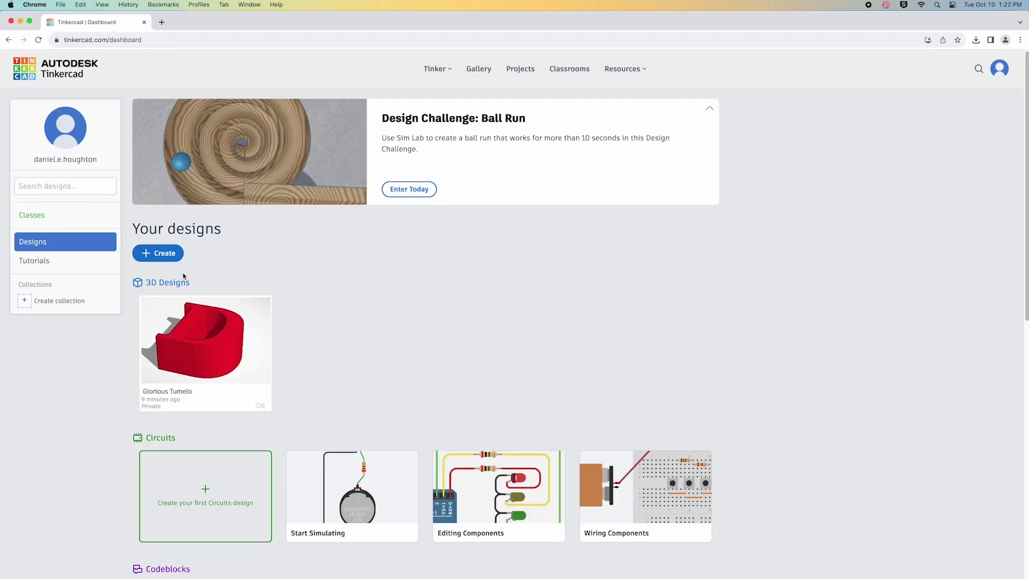
Step: Create a new 3D design and place a Text shape on the workplane
click(159, 254)
click(186, 283)
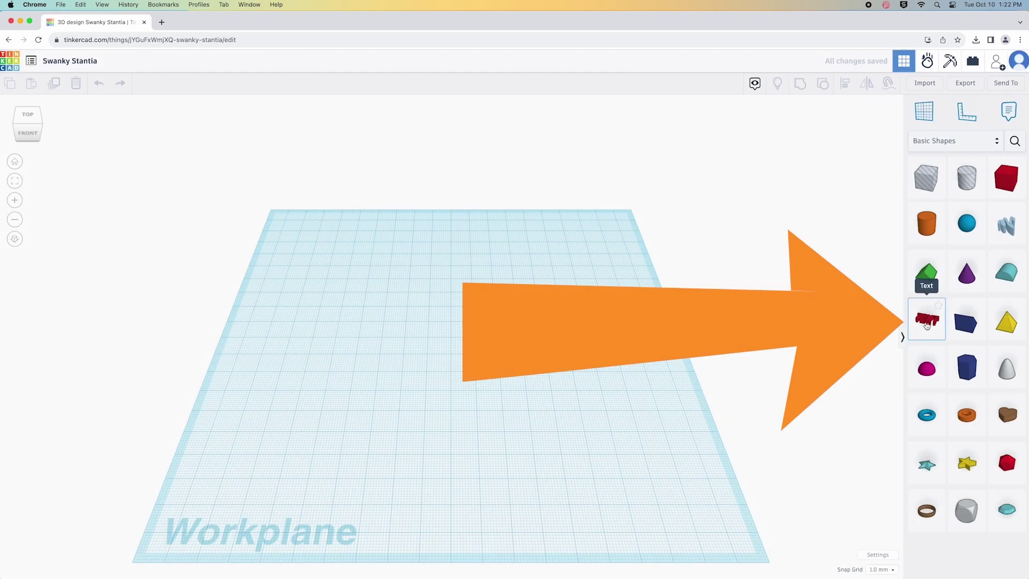
drag(927, 320, 458, 359)
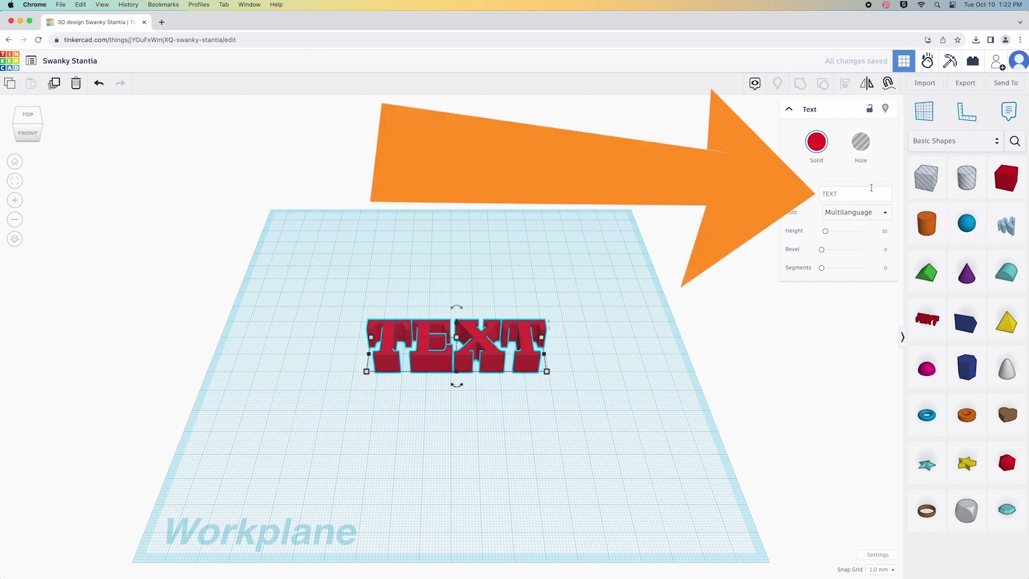
Step: Change the Text shape to read the single letter D and view it from lower down
double_click(855, 193)
text(TE)
key(BackSpace)
key(BackSpace)
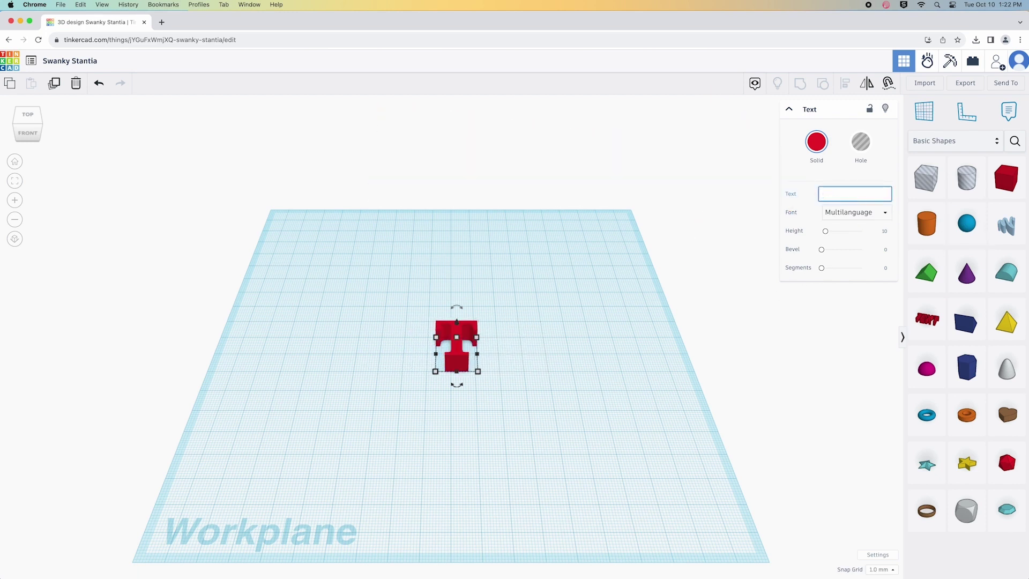
text(D)
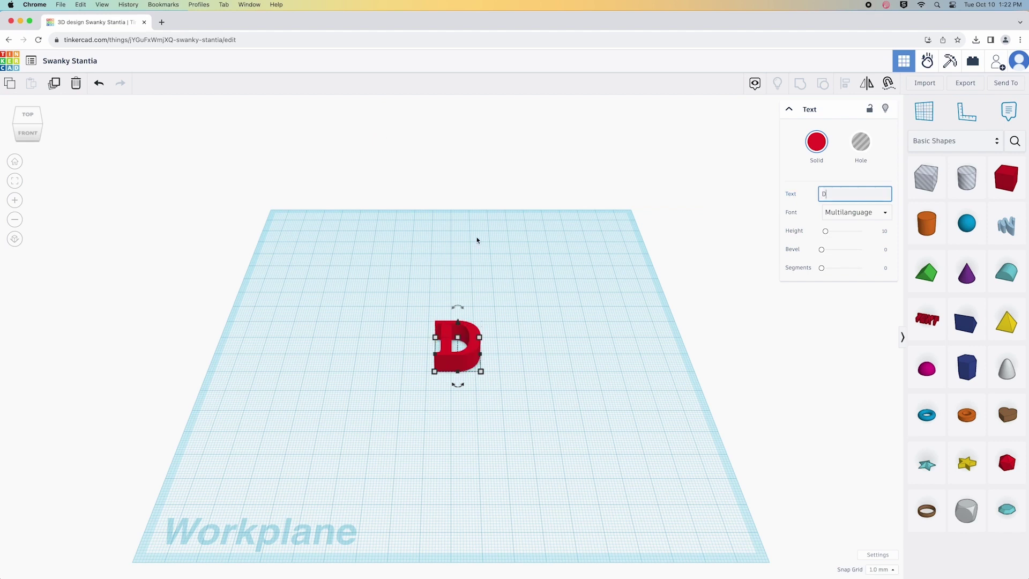
click(430, 280)
drag(403, 306, 514, 386)
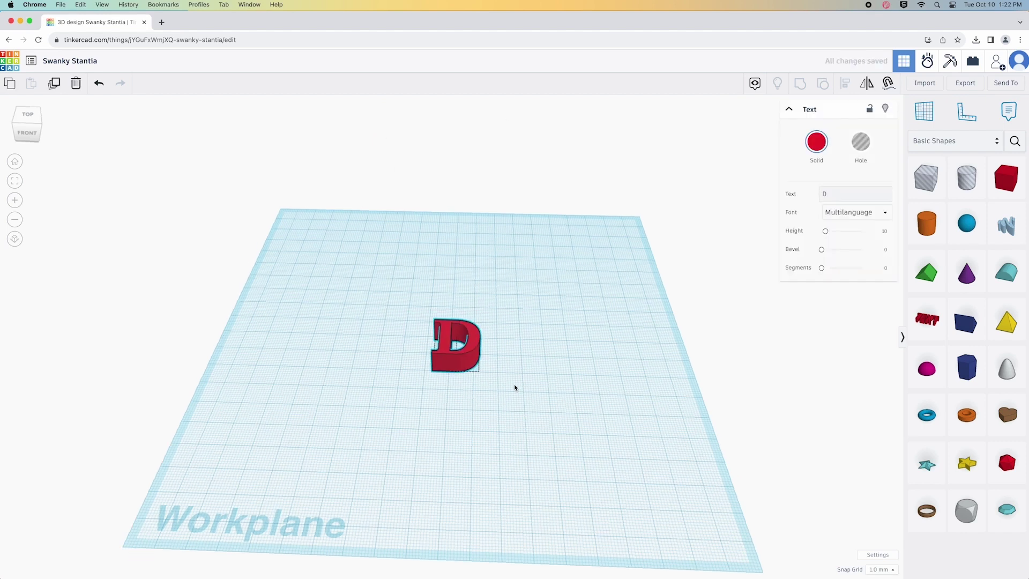
mouse_move(514, 386)
right_down()
mouse_move(488, 367)
mouse_move(505, 368)
right_up()
click(517, 366)
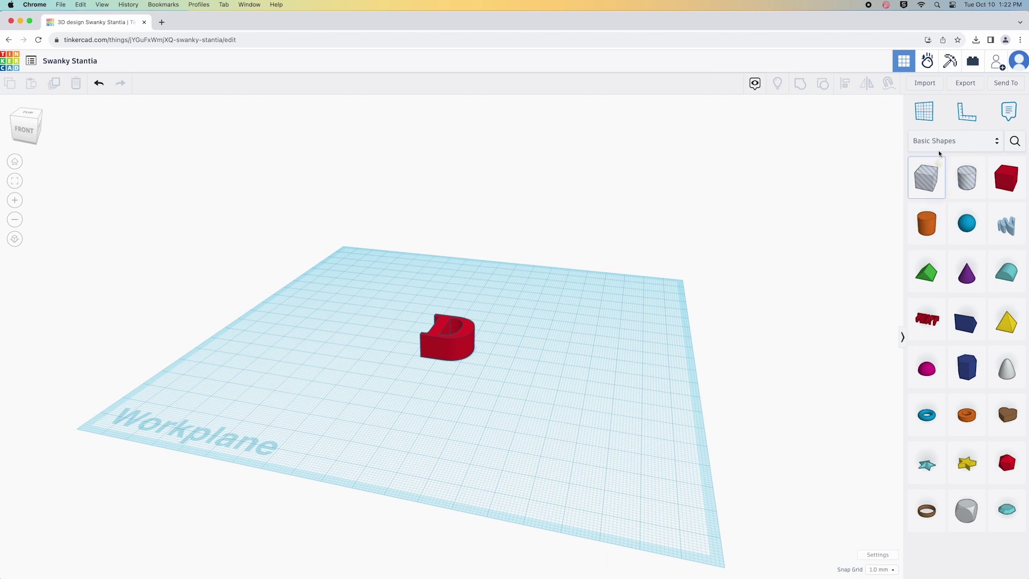
Step: Export everything in the D design as an .STL file for 3D printing
click(963, 86)
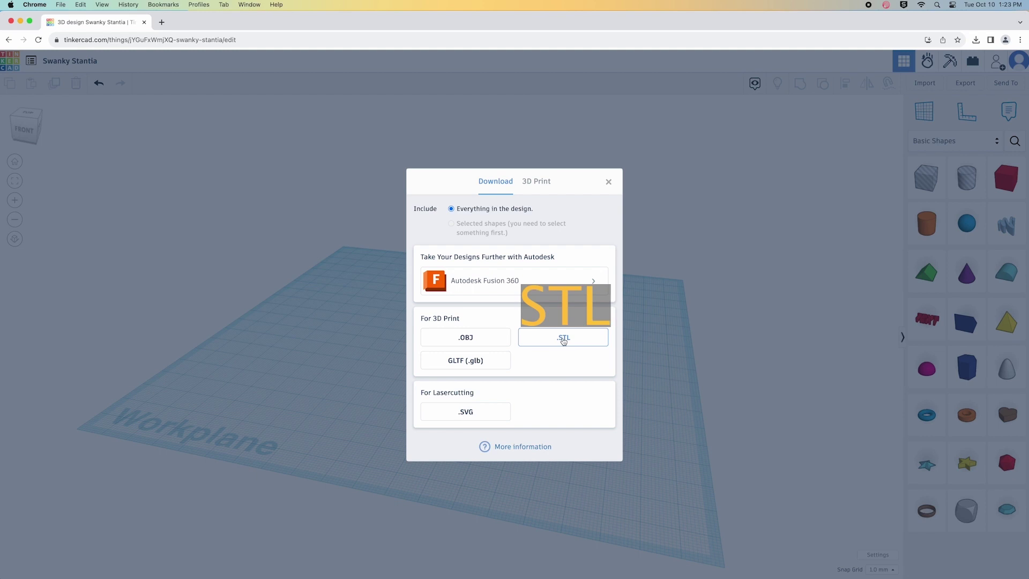
click(563, 339)
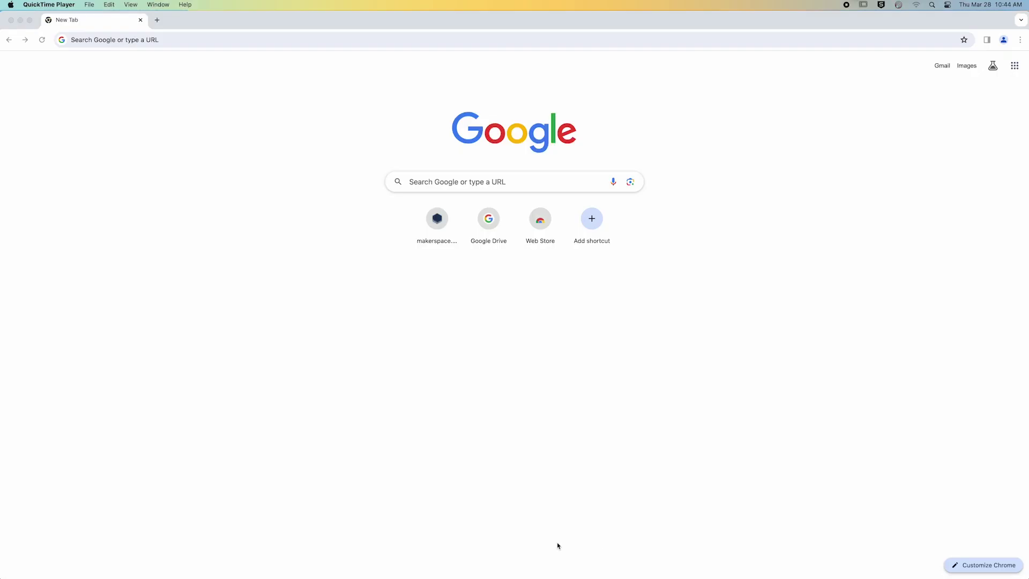
Step: Search 'bambulab download' and open Bambu Lab's software download page
click(97, 39)
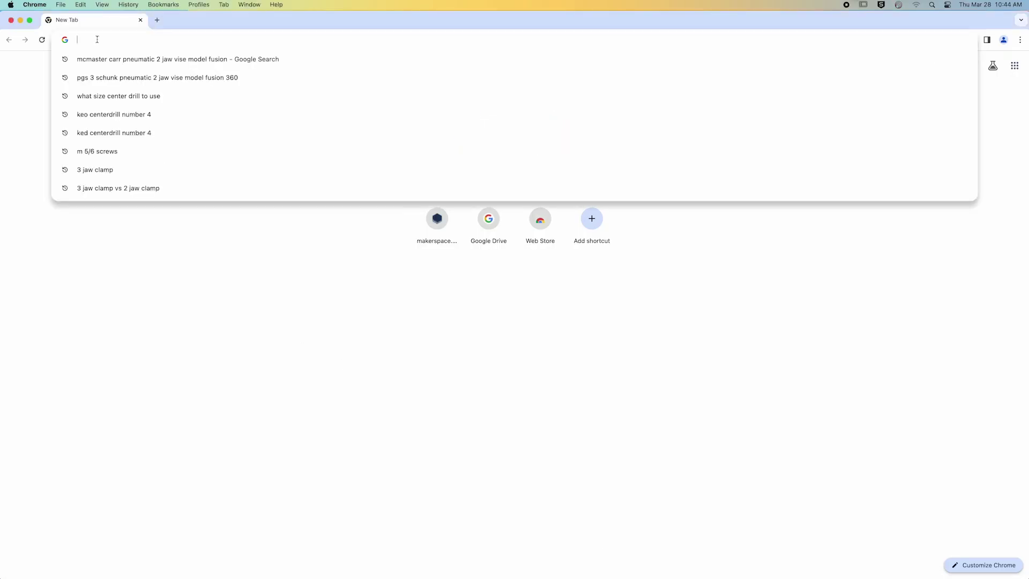
text(bambulab)
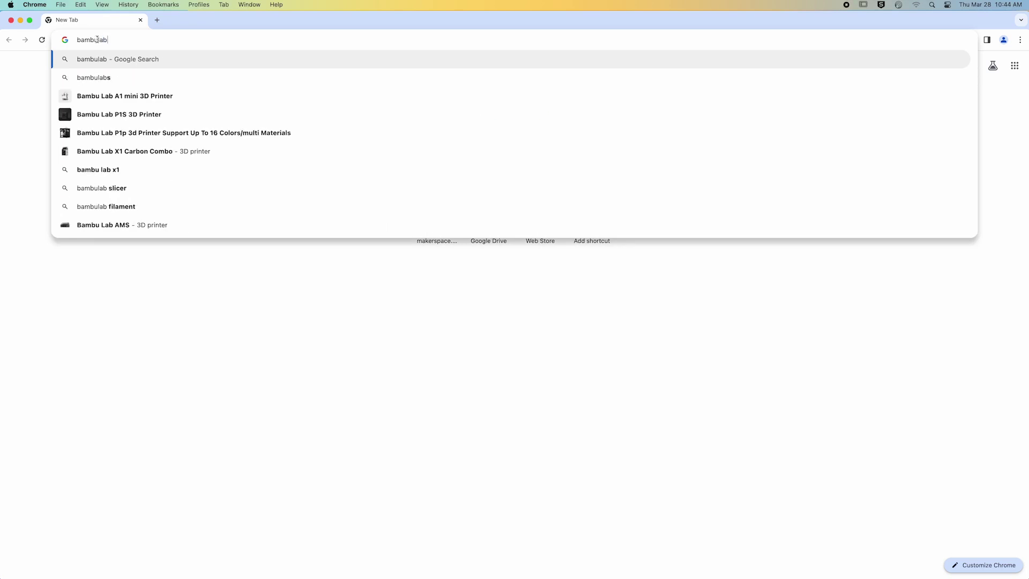
text( dow)
click(63, 115)
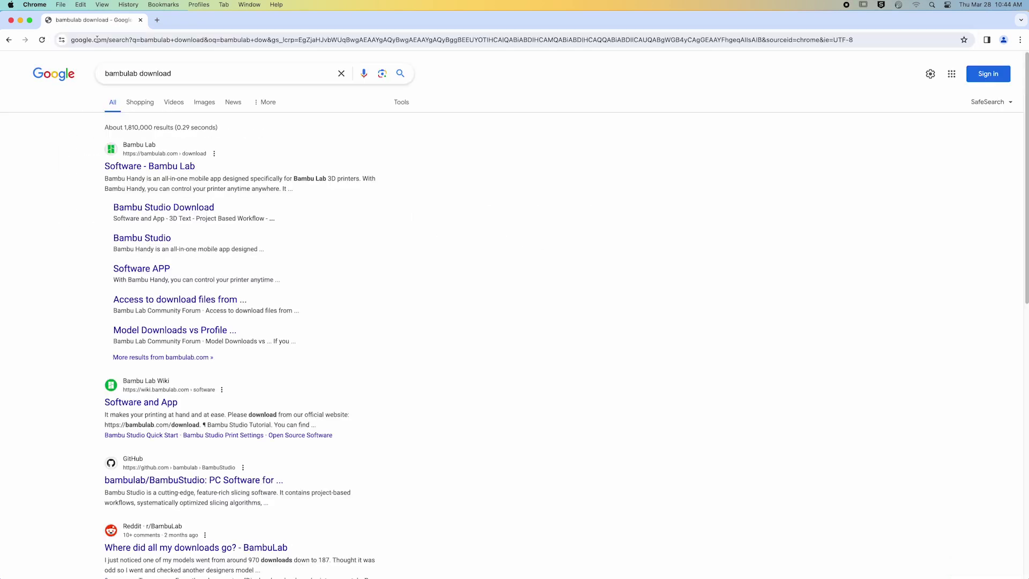
click(146, 167)
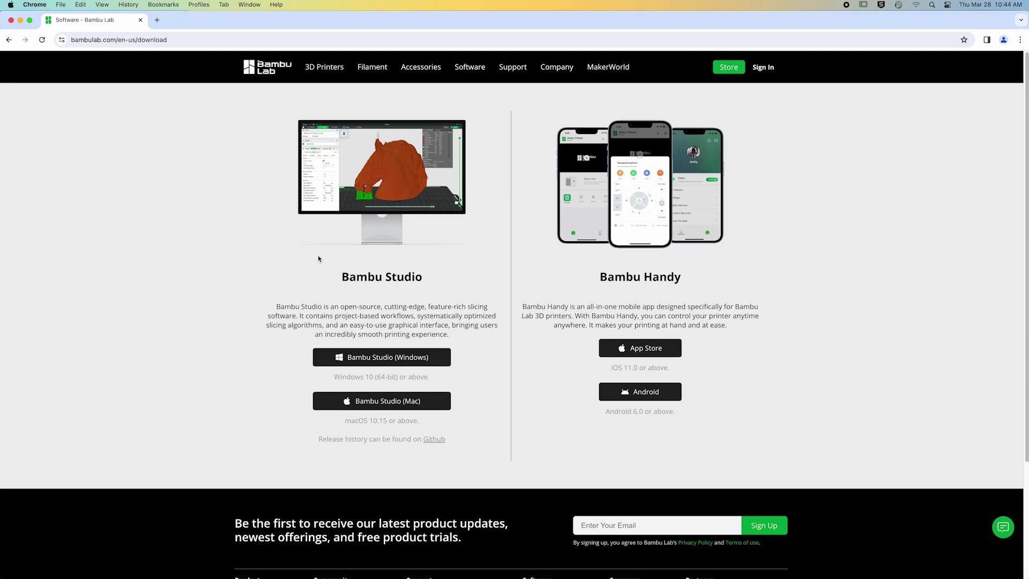
Step: Download Bambu Studio for Mac and drag it into the Applications folder
drag(343, 275, 435, 287)
click(375, 401)
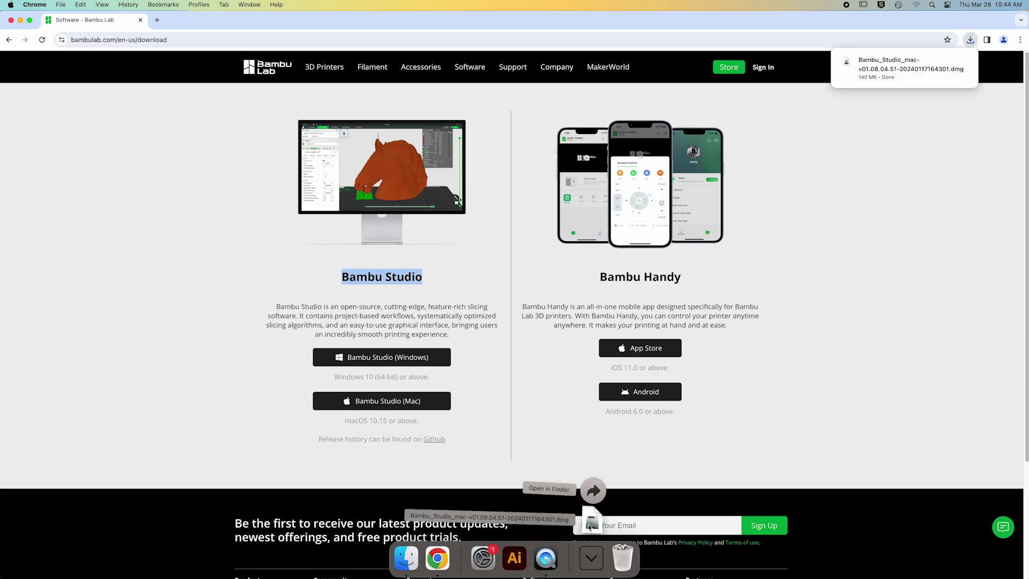
drag(181, 218, 285, 222)
Step: Approve the copy into Applications with the administrator user name and password, correcting the user name
text(makerspace)
key(Tab)
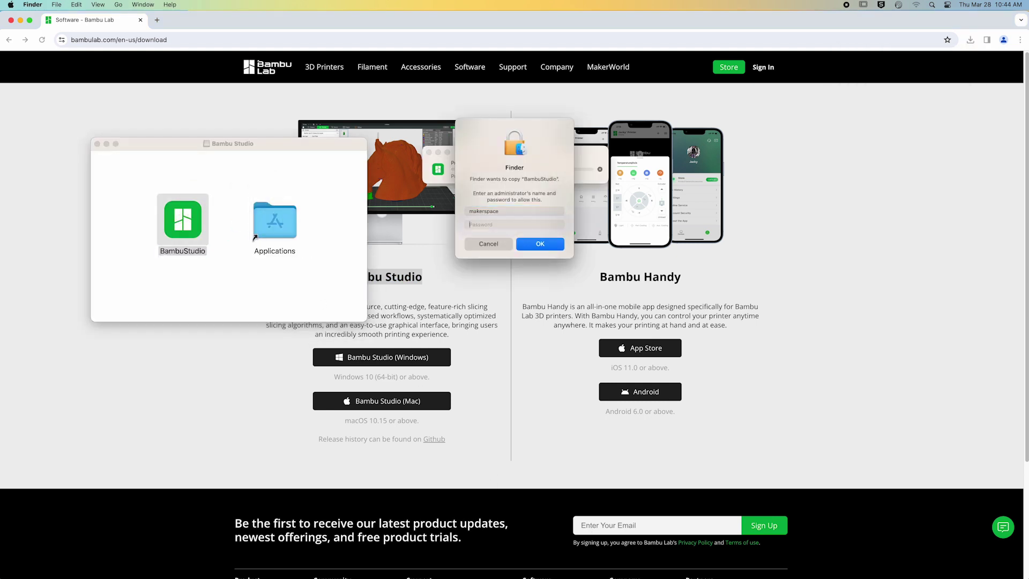
text(**********)
key(Return)
key(shift+Tab)
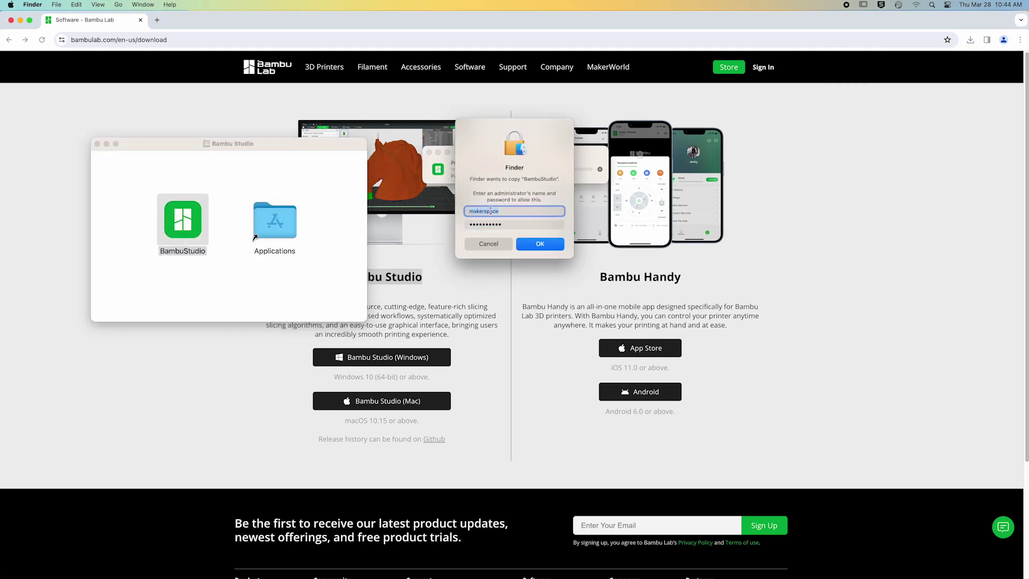
key(Tab)
text(**********)
key(Return)
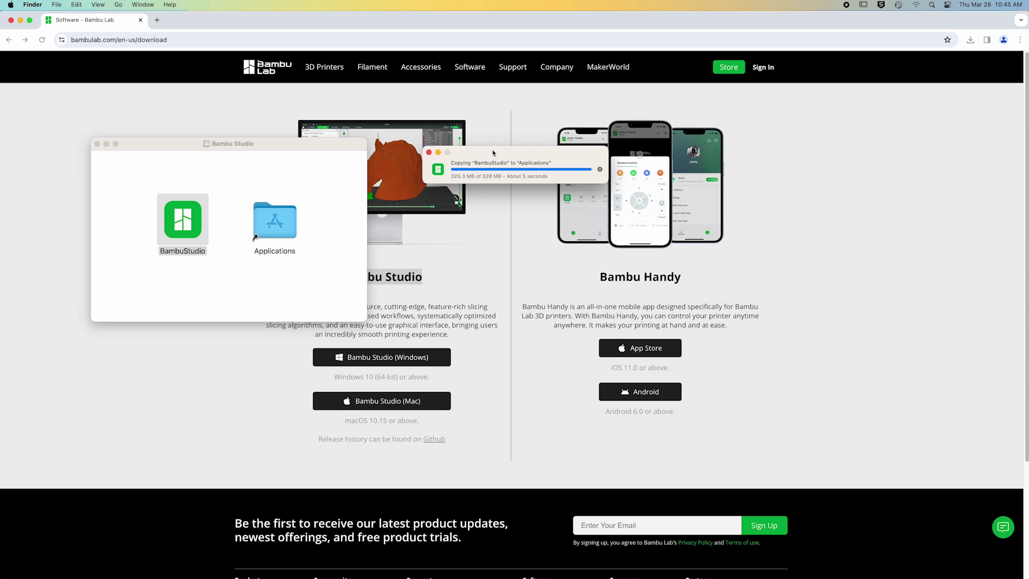
Step: Launch Bambu Studio via Spotlight search 'bambu' and confirm opening the downloaded app
key(super+space)
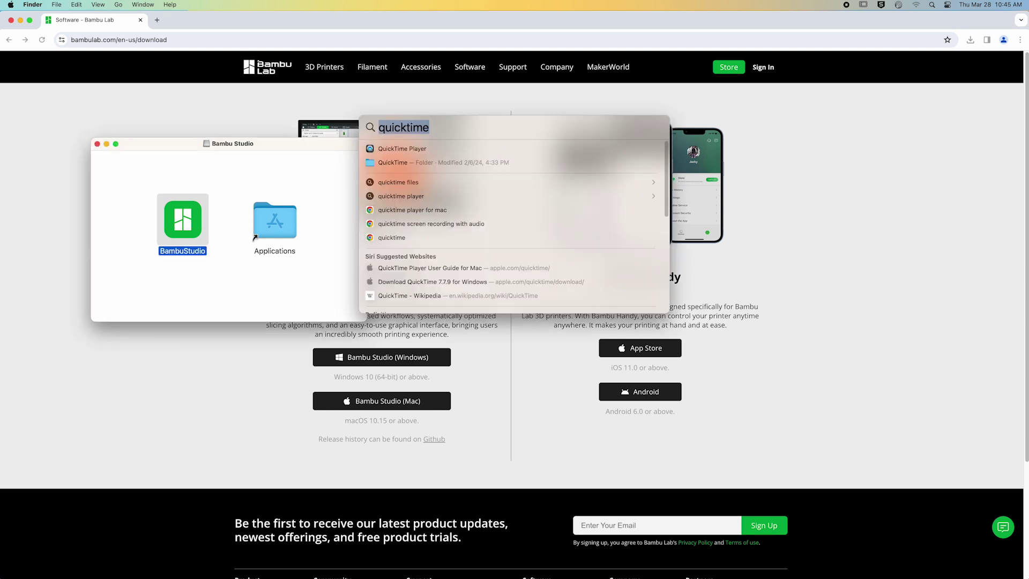
text(bambu)
key(Return)
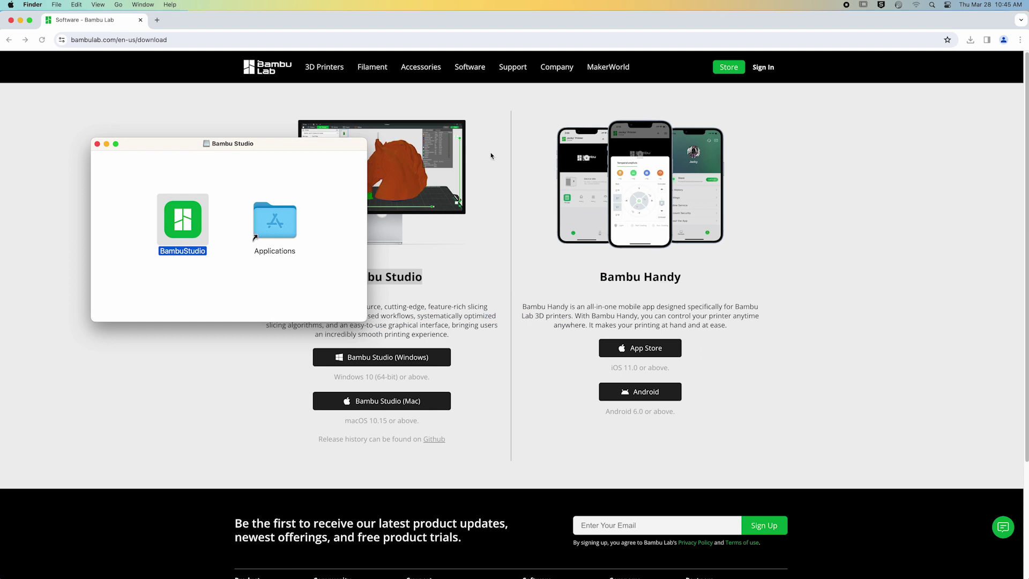
click(538, 231)
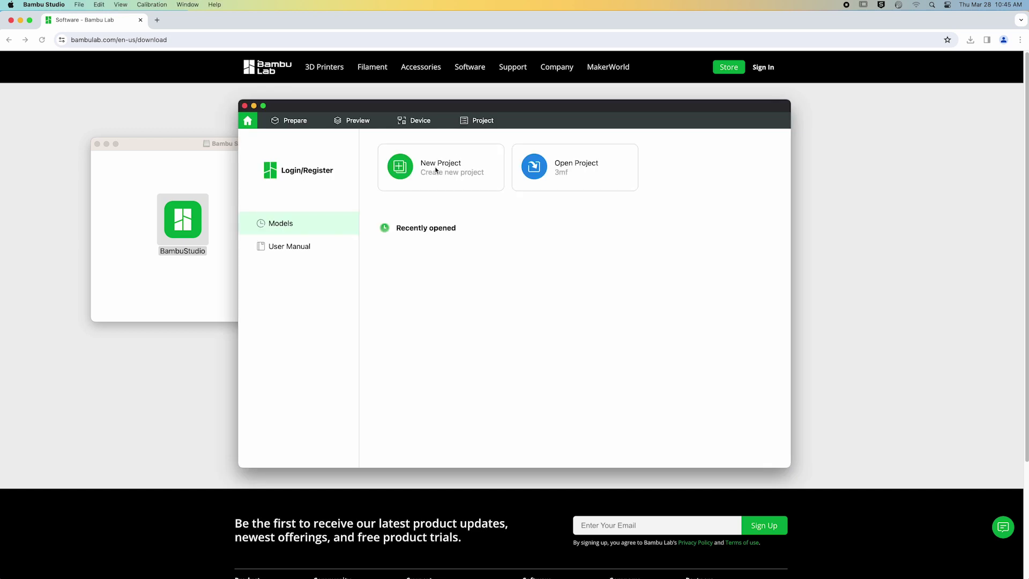
Step: Start the setup wizard, pick North America as region, and decline the experience improvement program
click(436, 171)
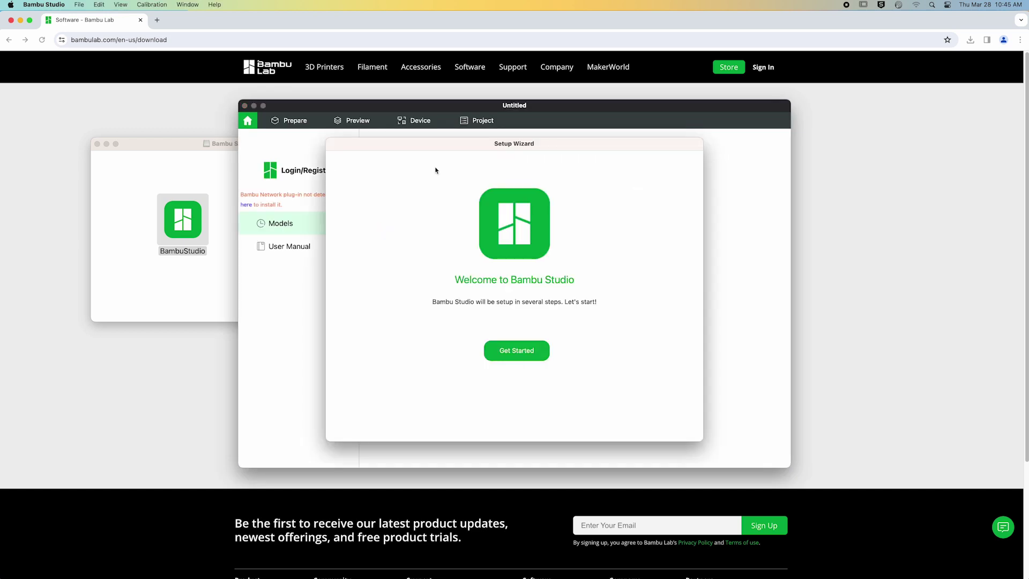
click(523, 356)
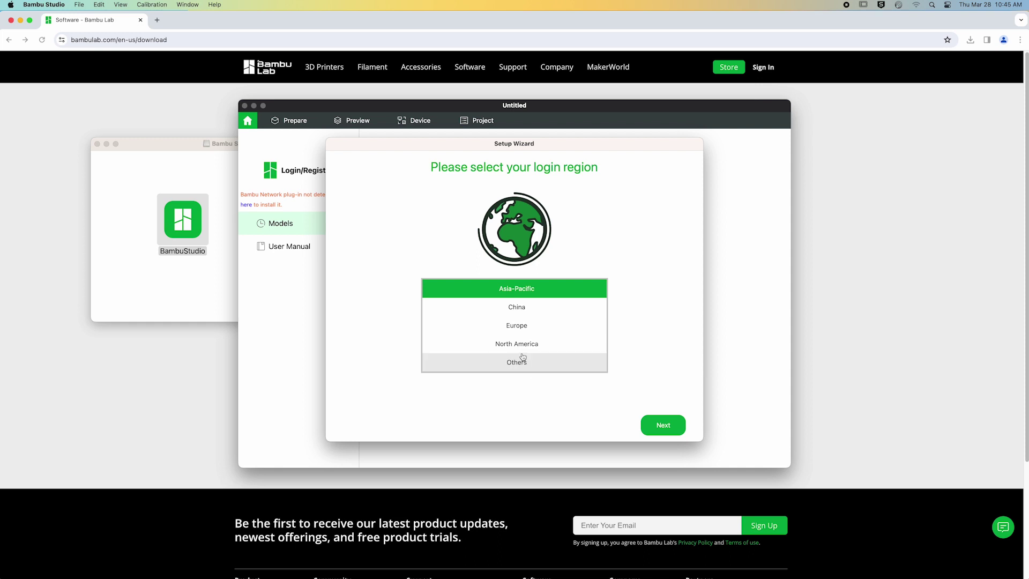
click(522, 345)
click(659, 425)
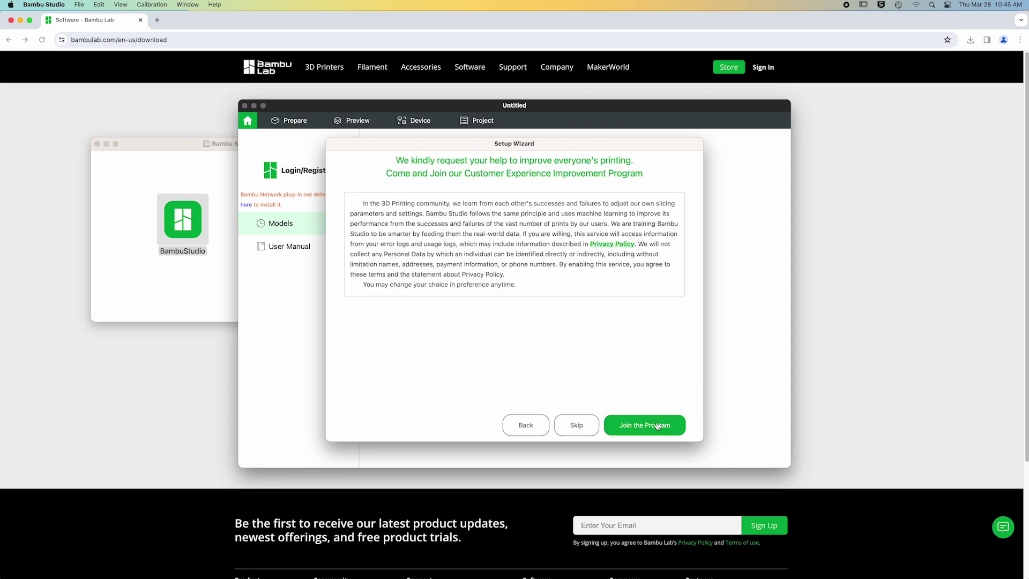
click(576, 427)
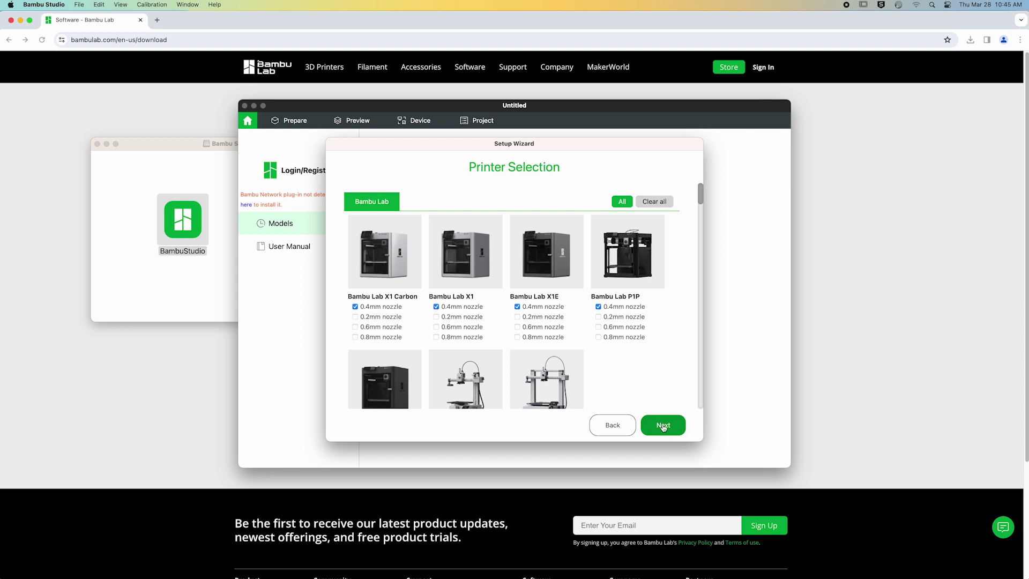
Step: Accept the X1 Carbon printer and filament selections, finish setup, and dismiss the plug-in notice
click(663, 425)
click(663, 425)
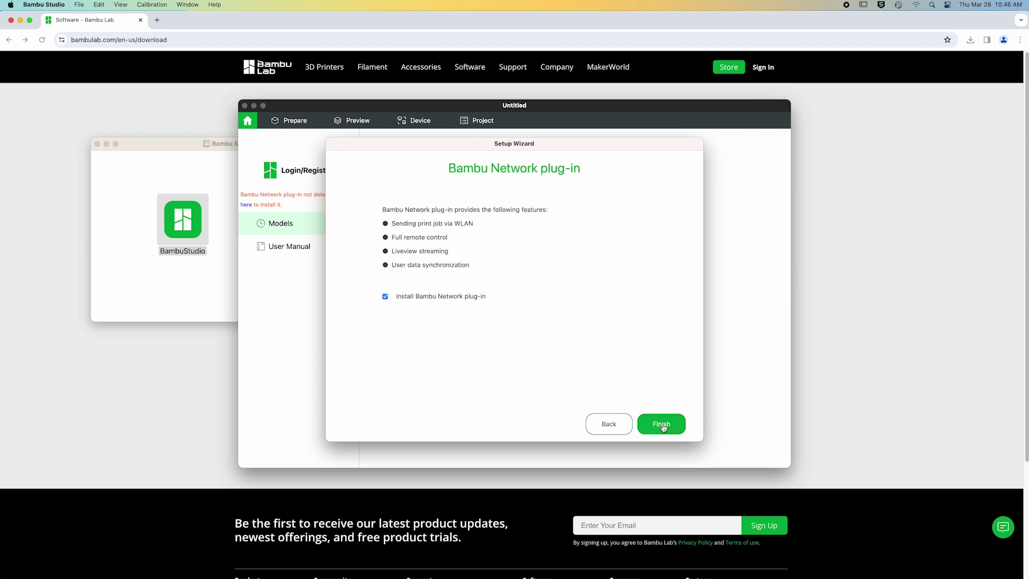
click(661, 425)
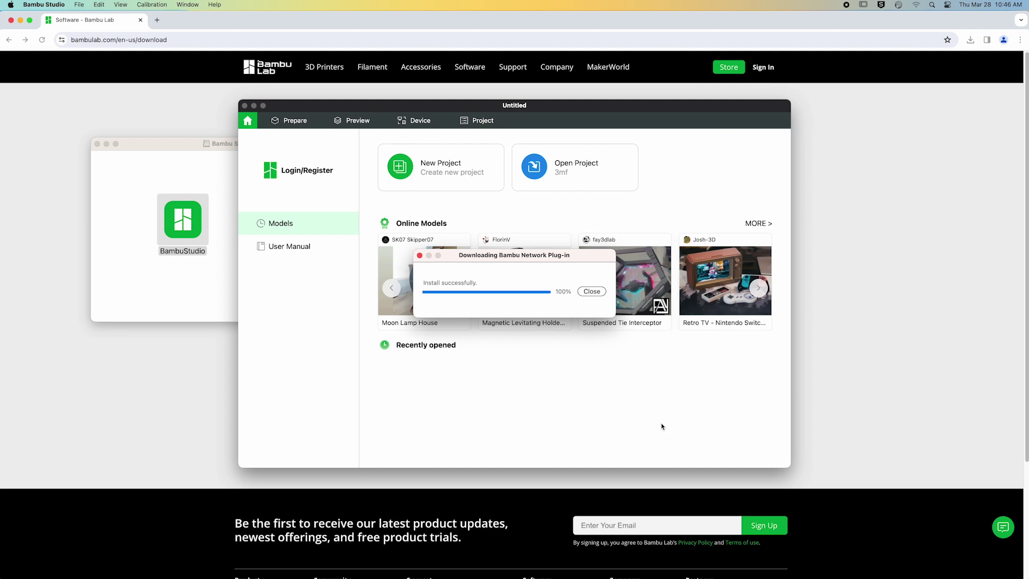
click(593, 292)
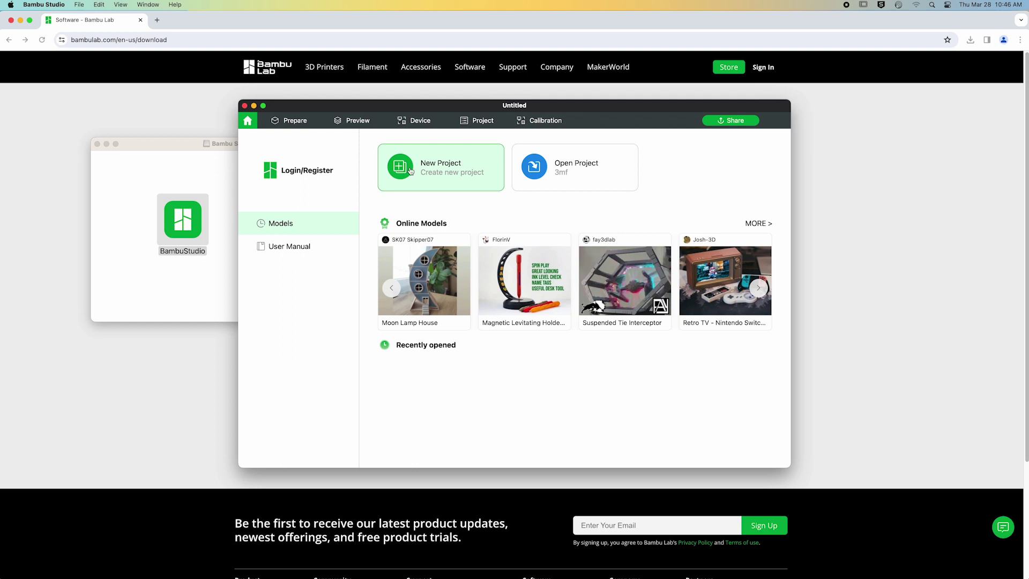
Step: Create a new project using the Bambu Lab X1 Carbon 0.4 nozzle printer
click(411, 171)
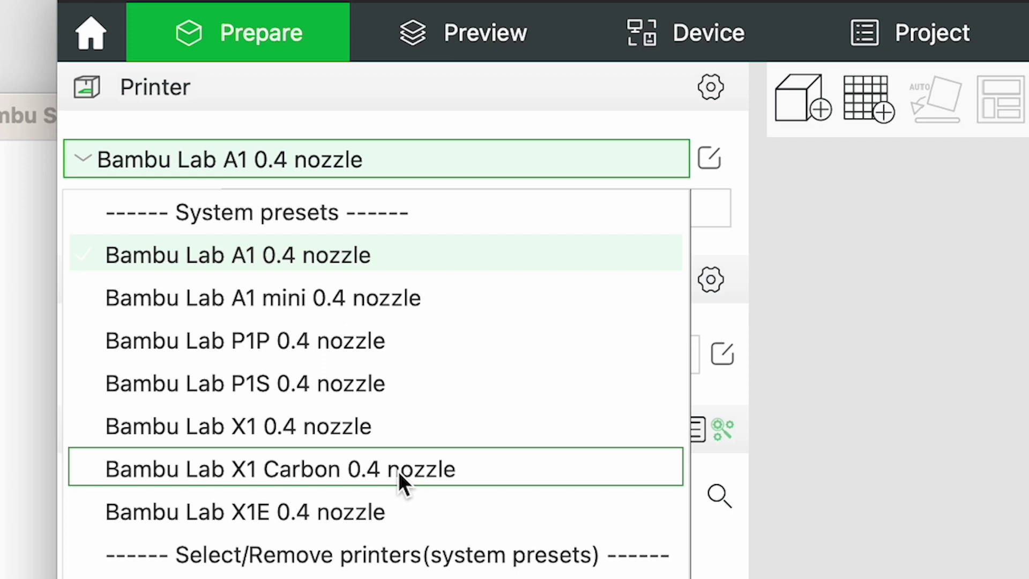
click(397, 471)
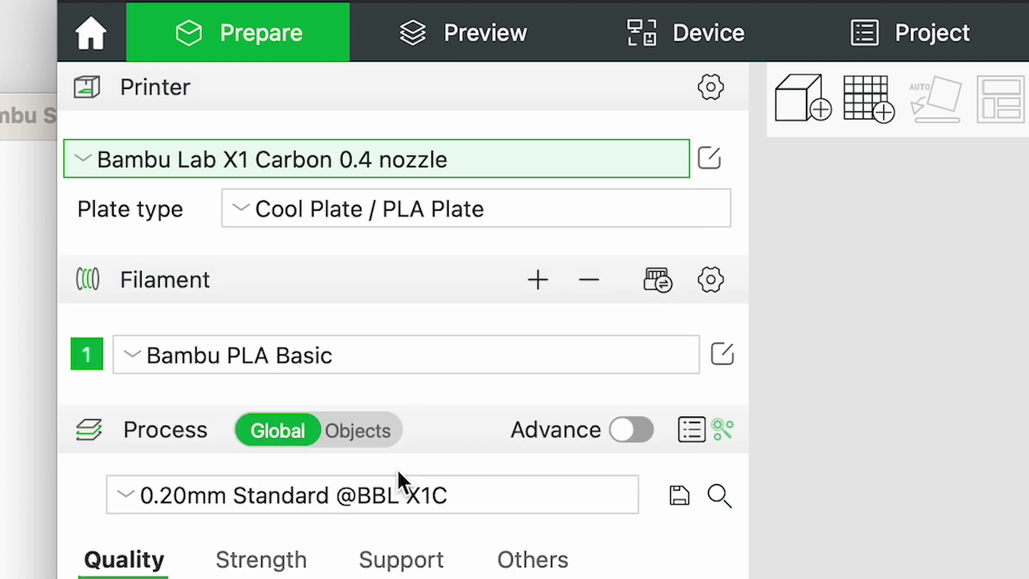
click(245, 206)
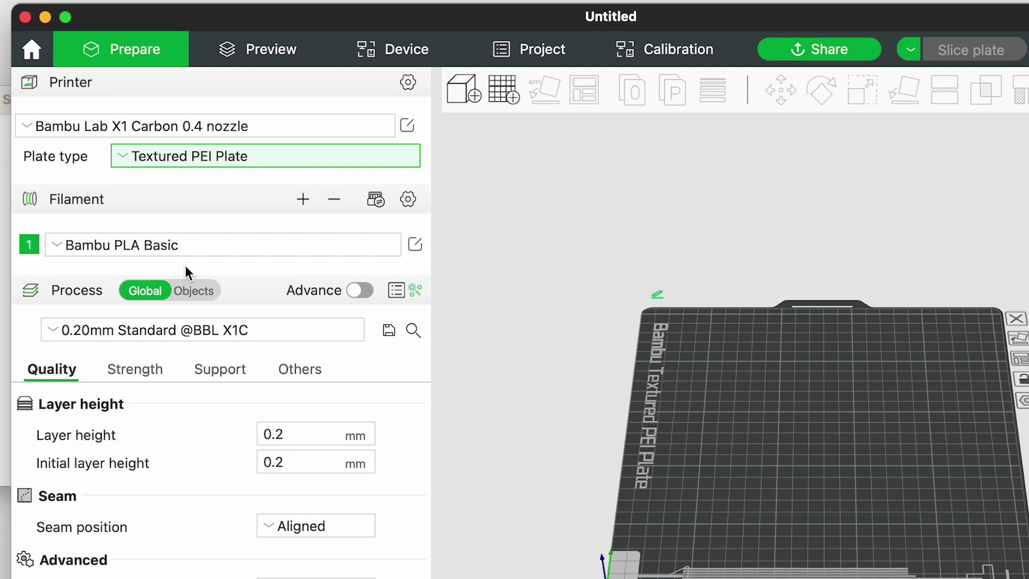
click(414, 244)
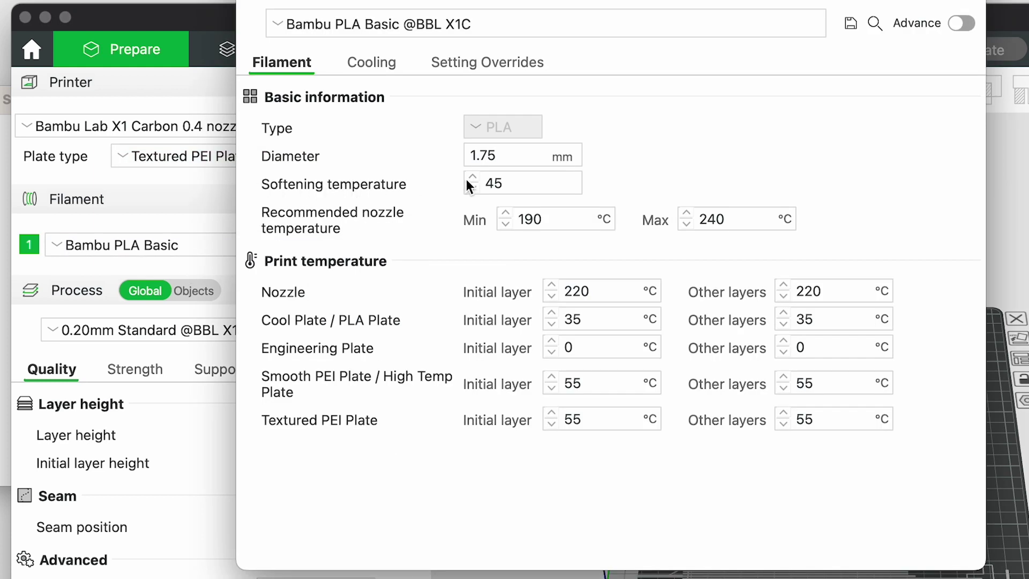
click(506, 183)
drag(507, 182, 472, 185)
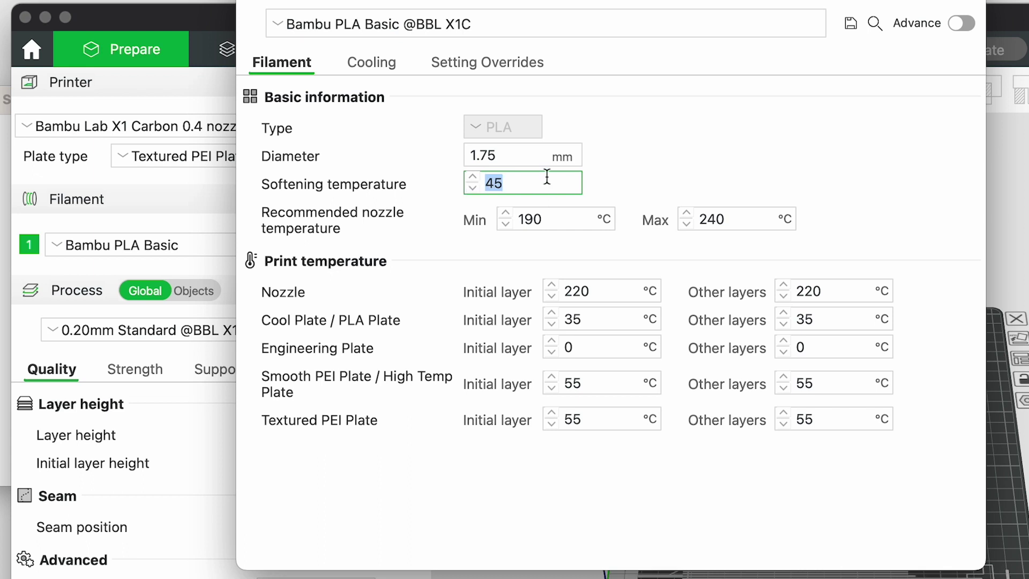
text(60)
key(Return)
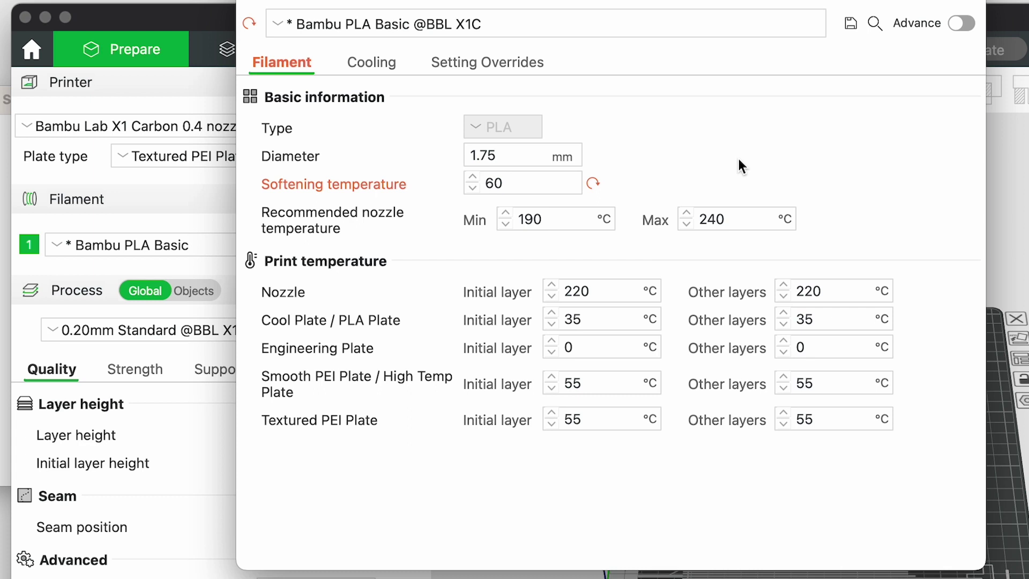
Step: Drop the auxiliary part cooling fan speed from 70 to 0% on the Cooling tab, then close the filament settings
click(383, 62)
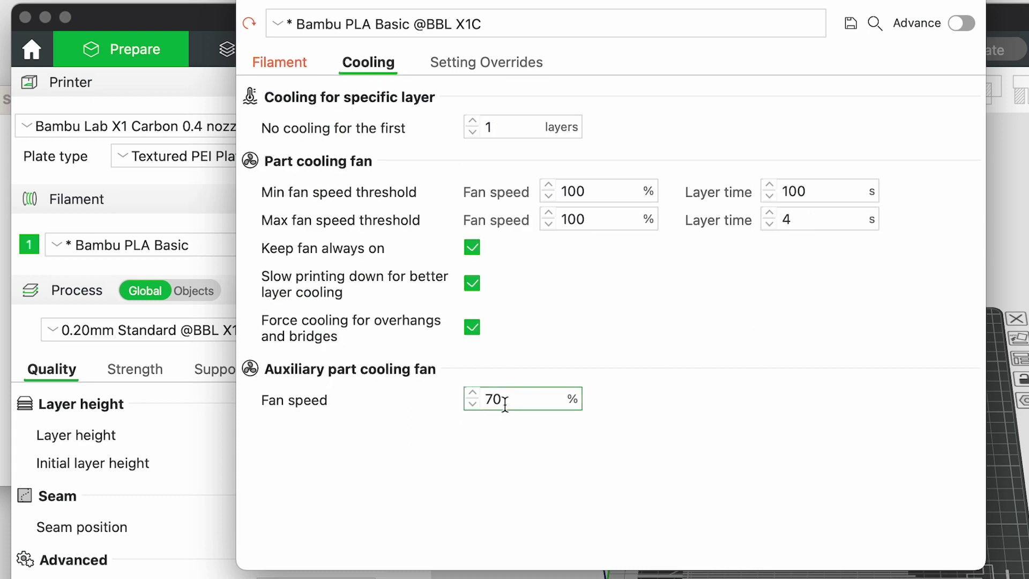
drag(497, 398, 442, 408)
text(0)
click(691, 501)
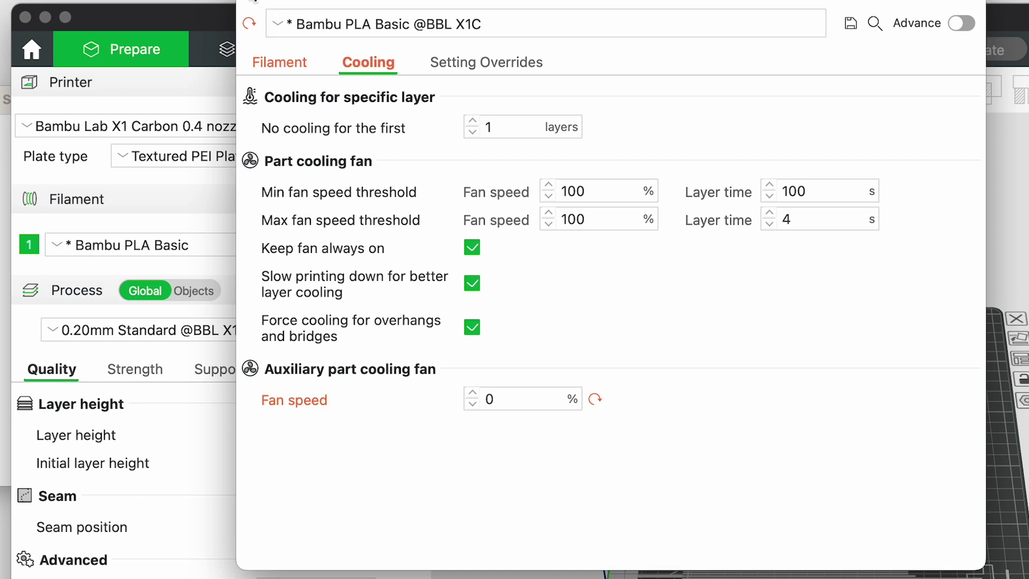
click(254, 1)
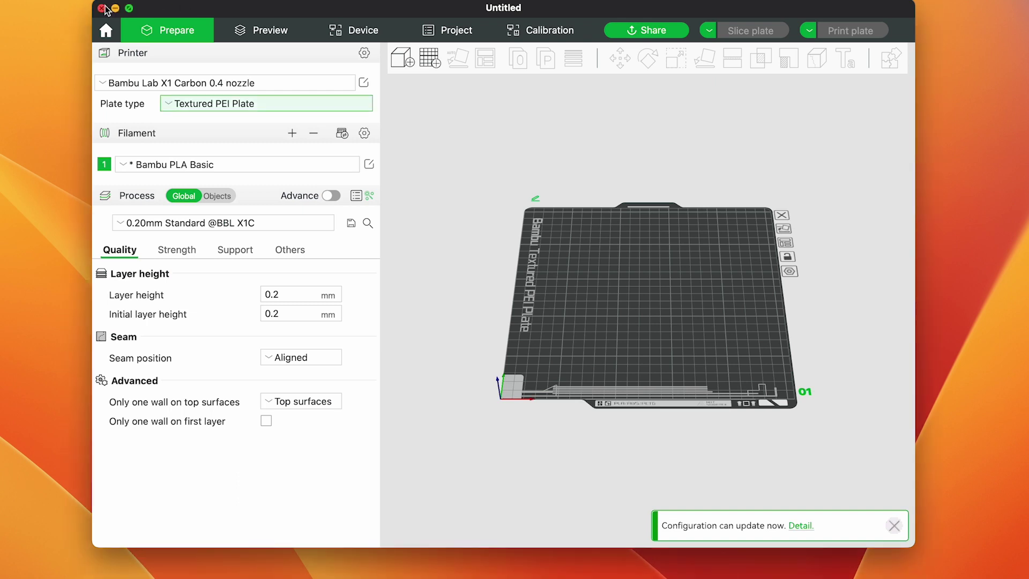
Step: On quitting, save the changed filament as user preset 'Bambu PLA Basic - Makerspace'
click(102, 9)
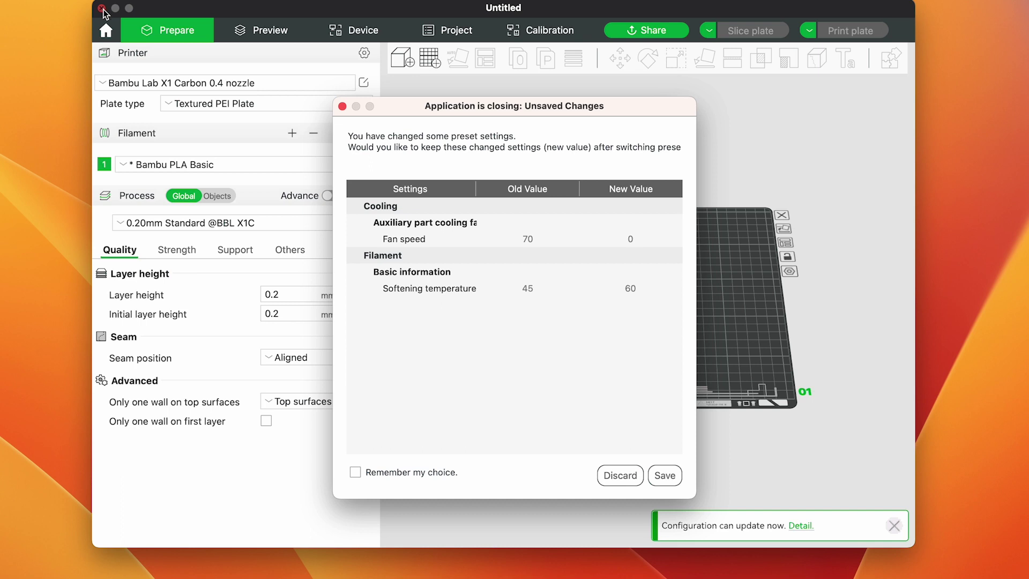
click(665, 476)
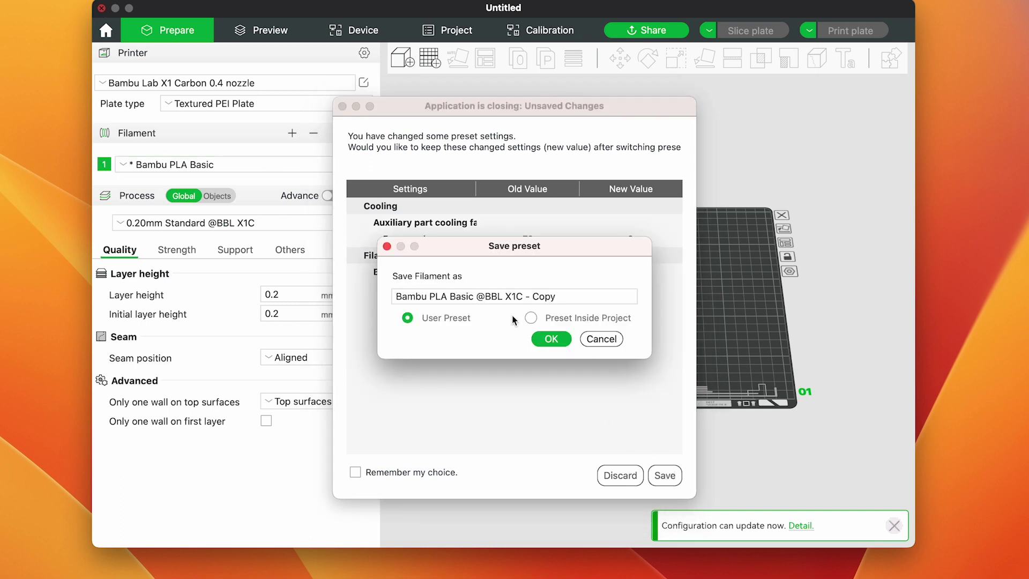
drag(476, 296, 633, 301)
text(- Makerspace)
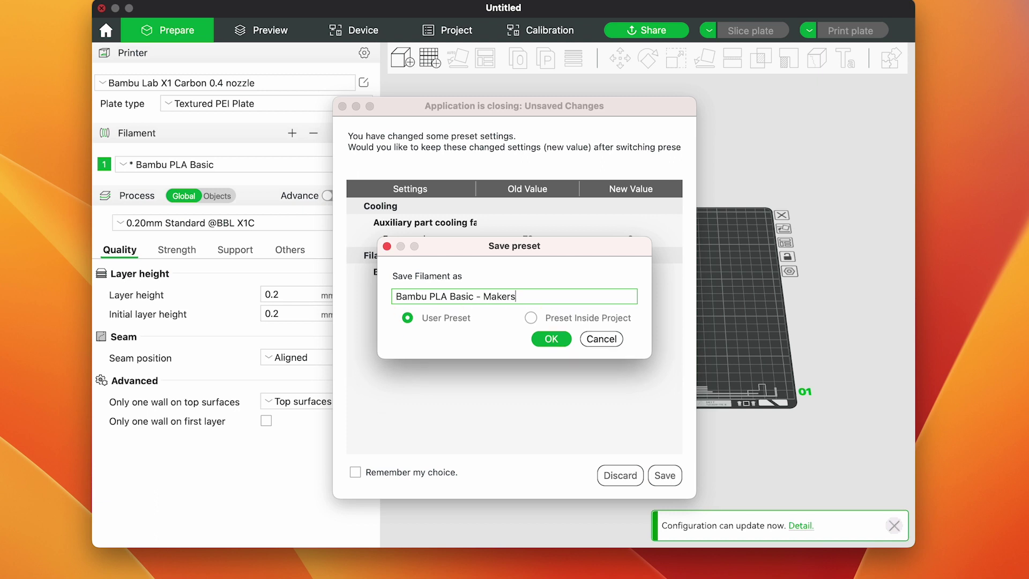
click(547, 338)
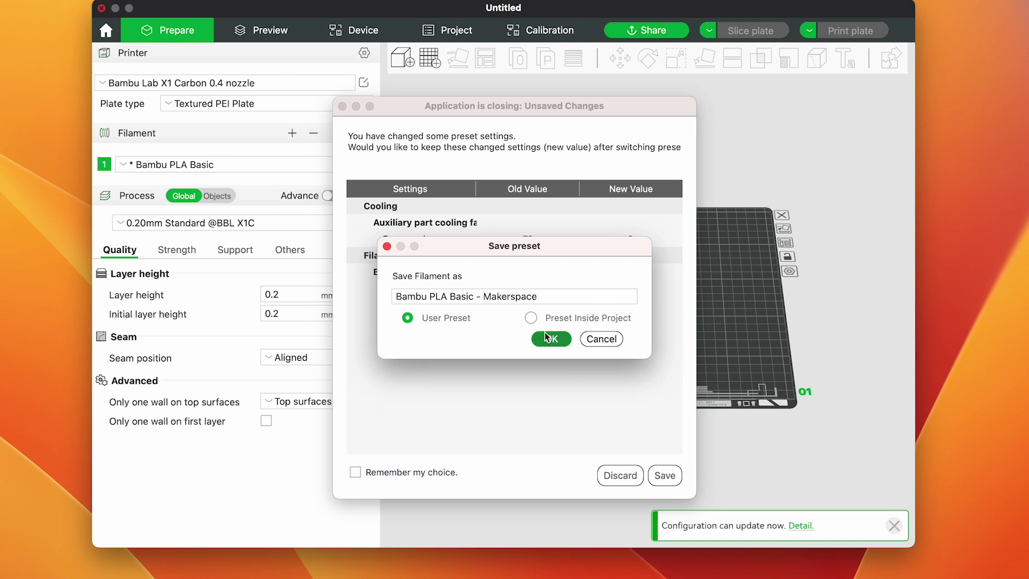